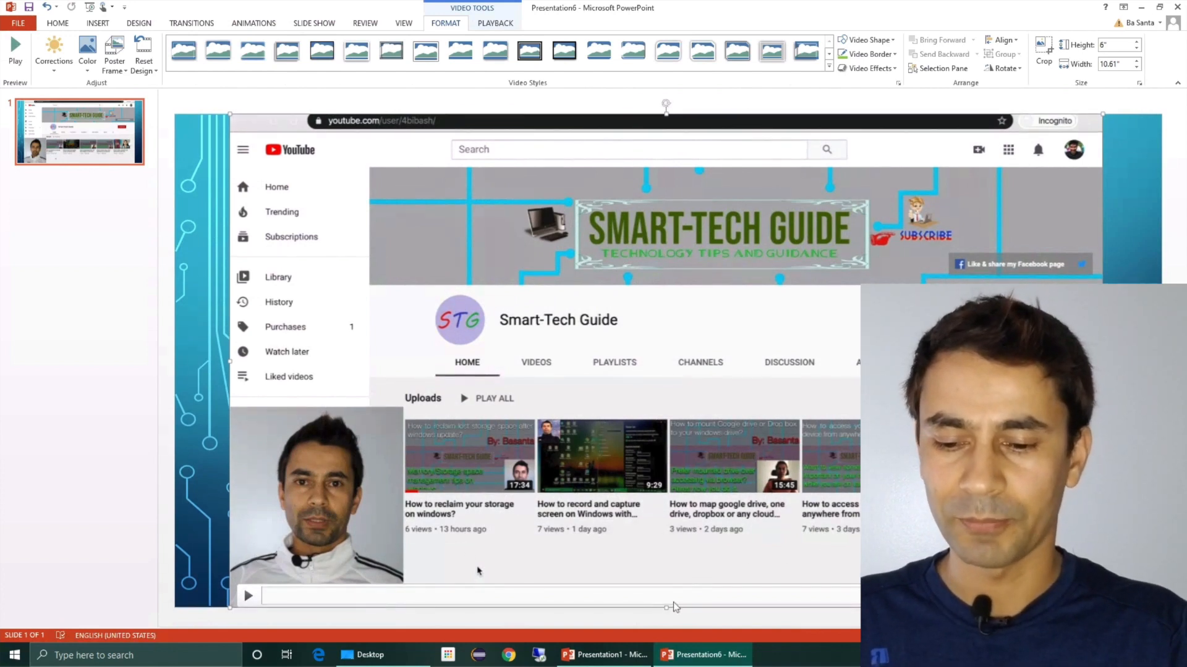
# Stretch the video on the slide to about 6.6" high and 12" wide so it covers the slide's full width.
pyautogui.moveTo(666, 609); pyautogui.dragTo(672, 649)
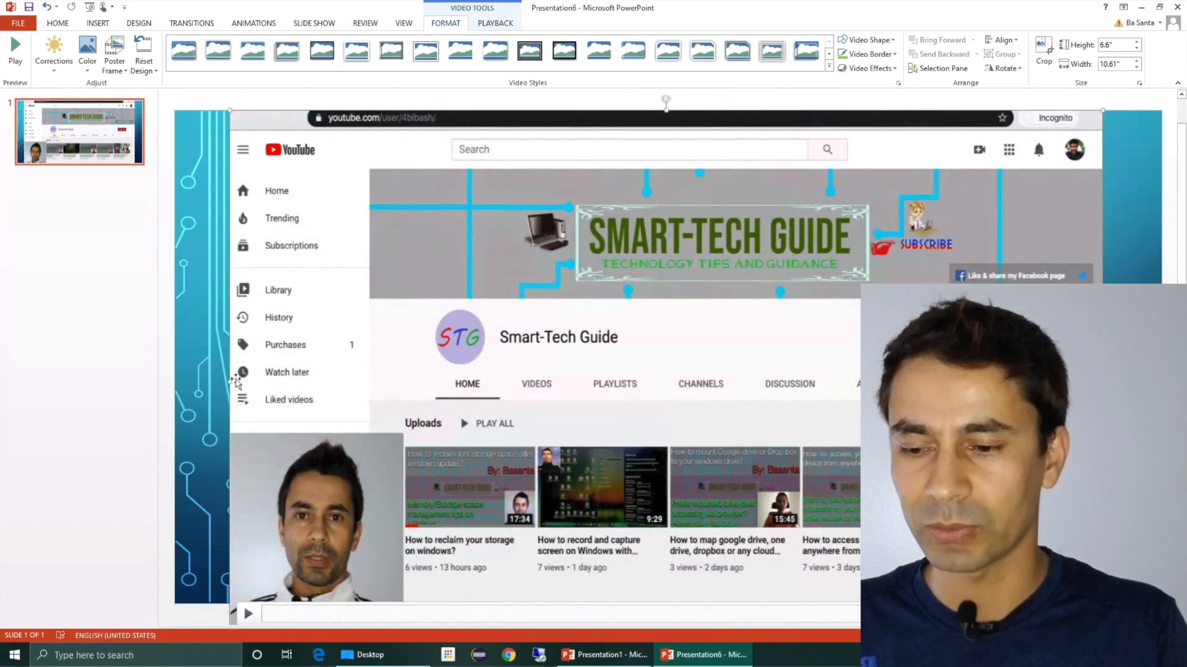
pyautogui.moveTo(237, 380); pyautogui.dragTo(175, 379)
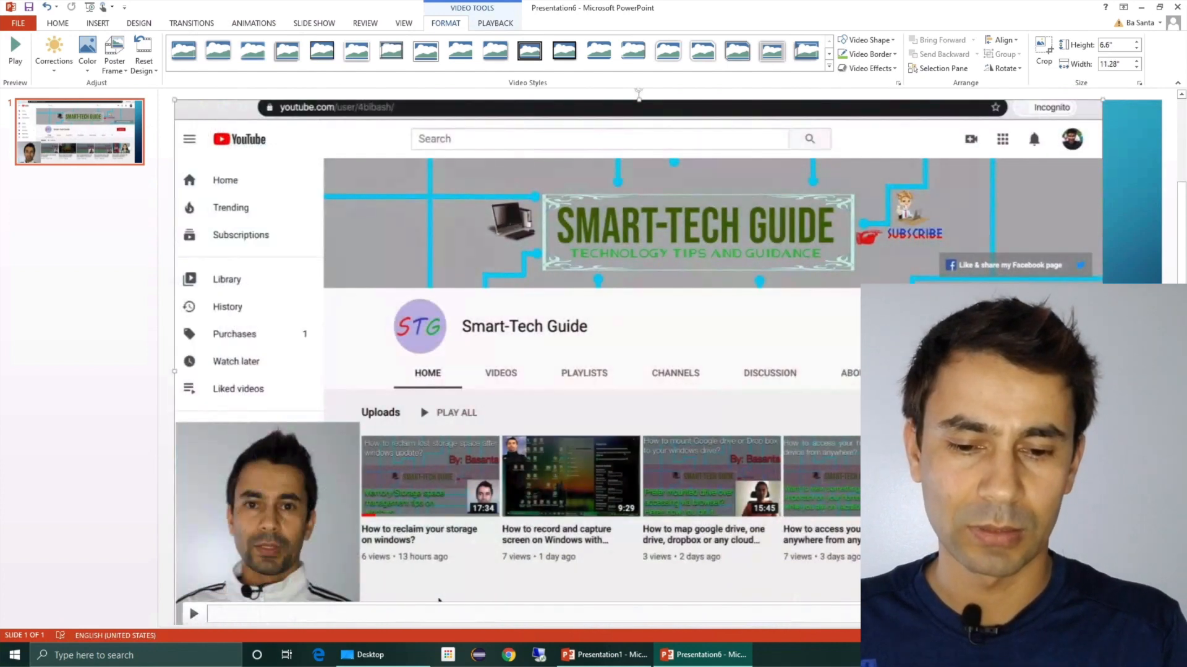
pyautogui.moveTo(1102, 372); pyautogui.dragTo(1162, 371)
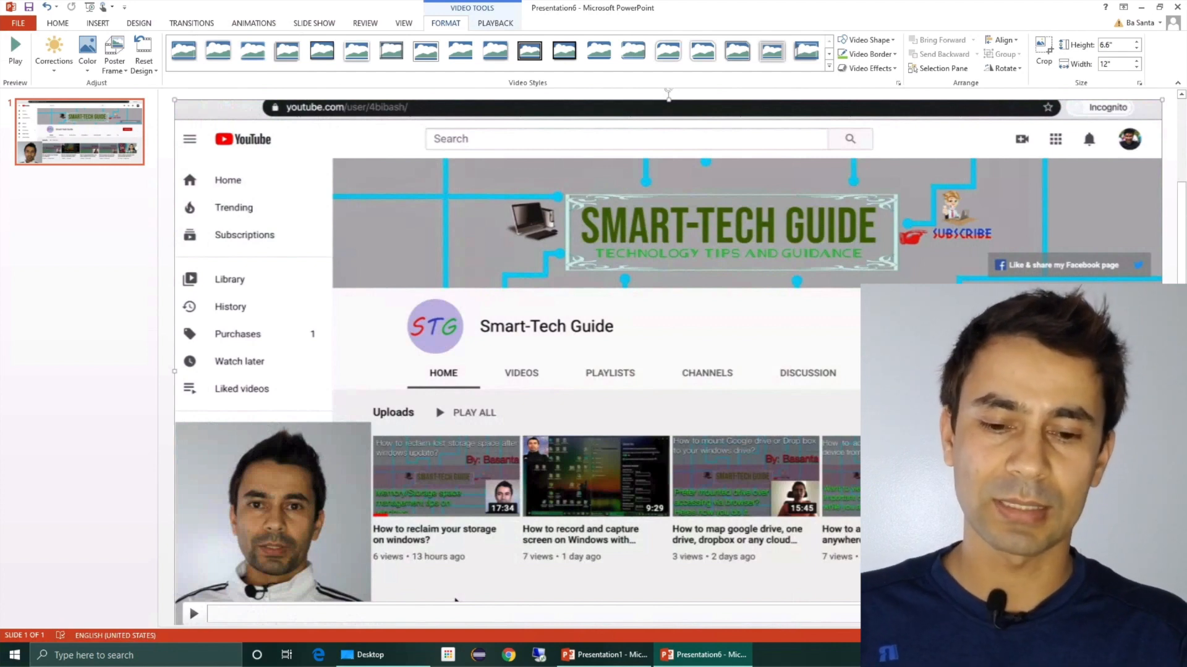
pyautogui.moveTo(455, 599); pyautogui.dragTo(505, 602)
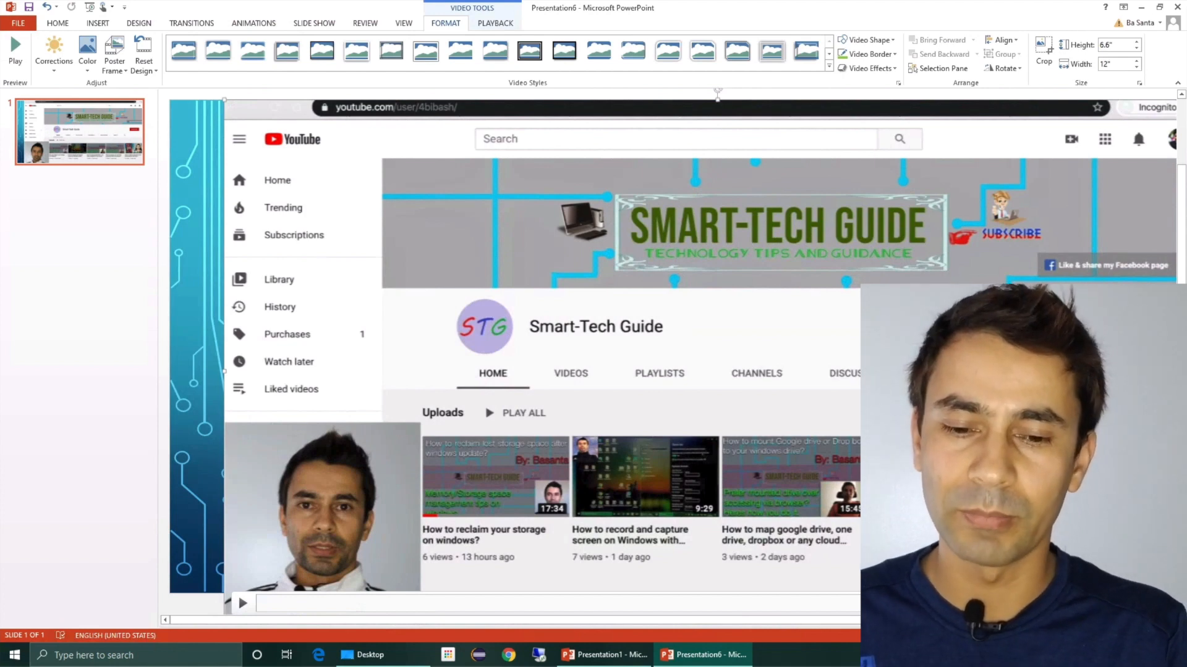
pyautogui.moveTo(504, 599); pyautogui.dragTo(456, 602)
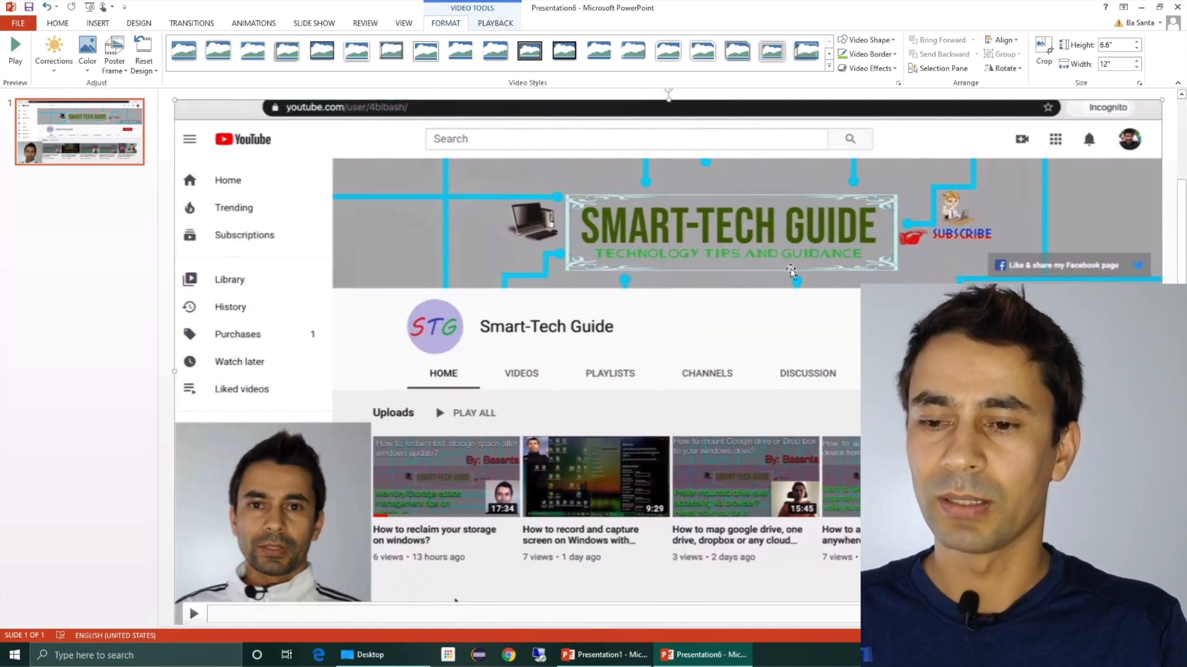
# Set the video's playback to start Automatically.
pyautogui.click(502, 26)
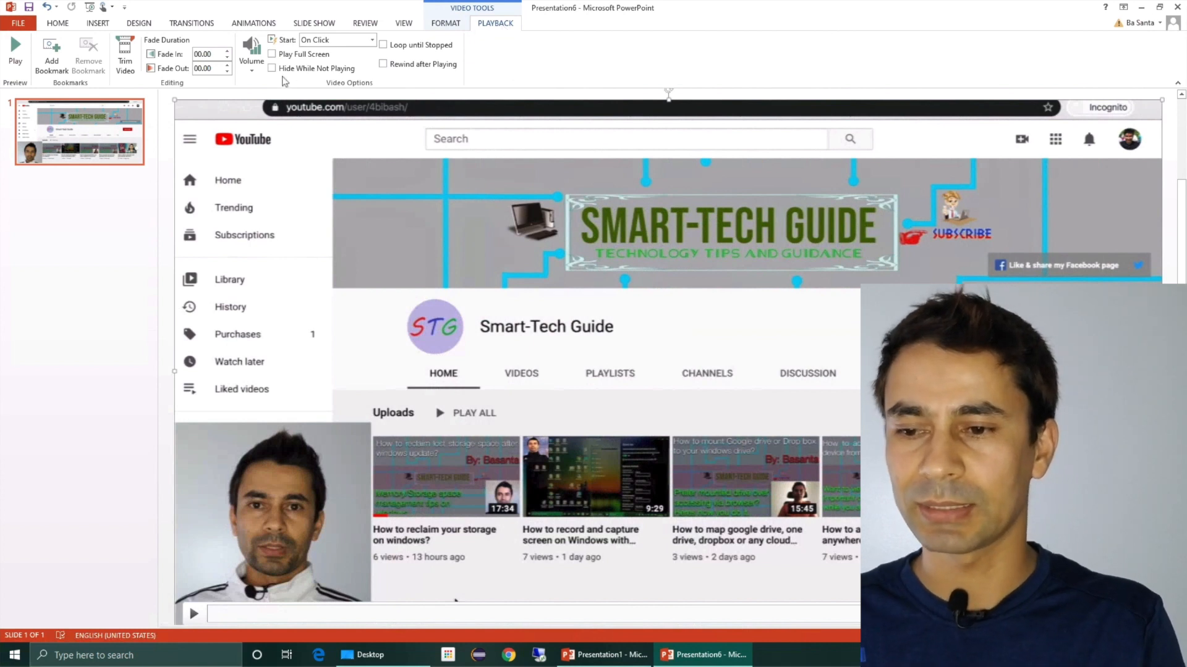
pyautogui.click(351, 42)
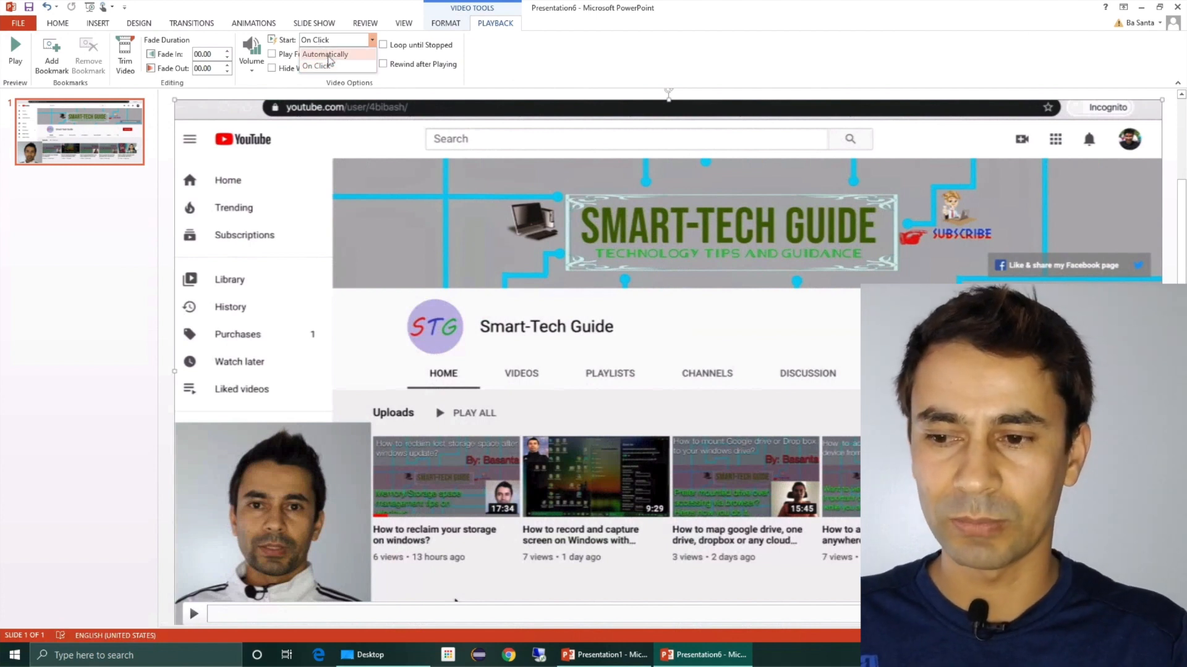
pyautogui.click(328, 59)
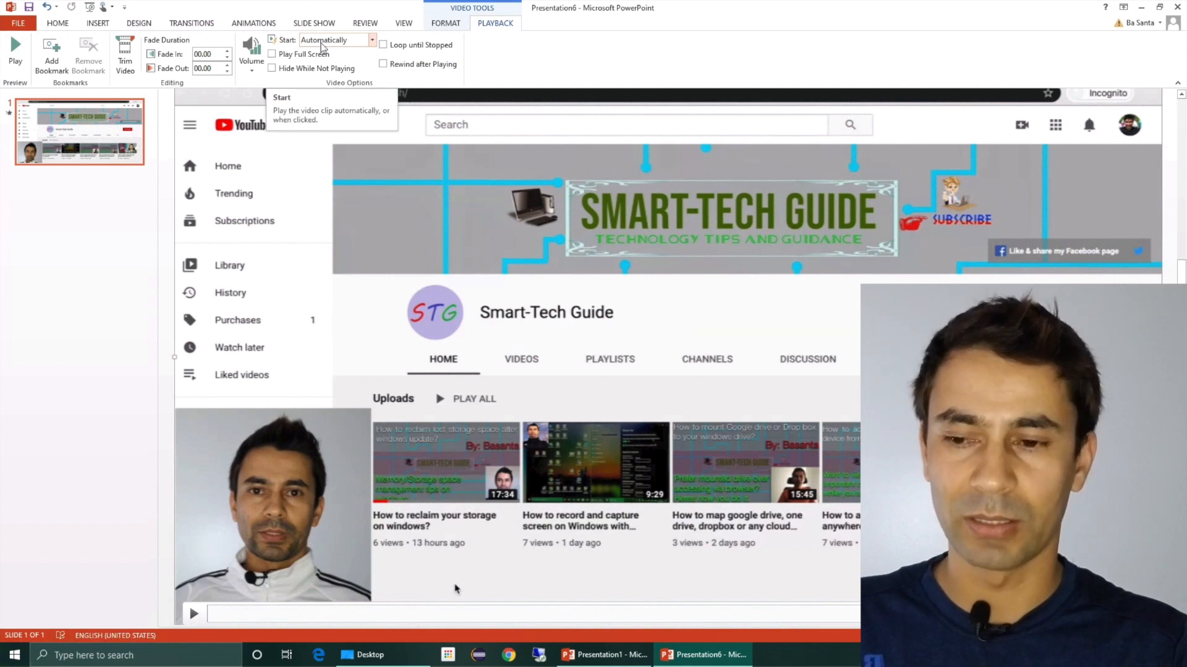
# Examine the file types available for saving the presentation to the computer, and leave without saving.
pyautogui.click(446, 24)
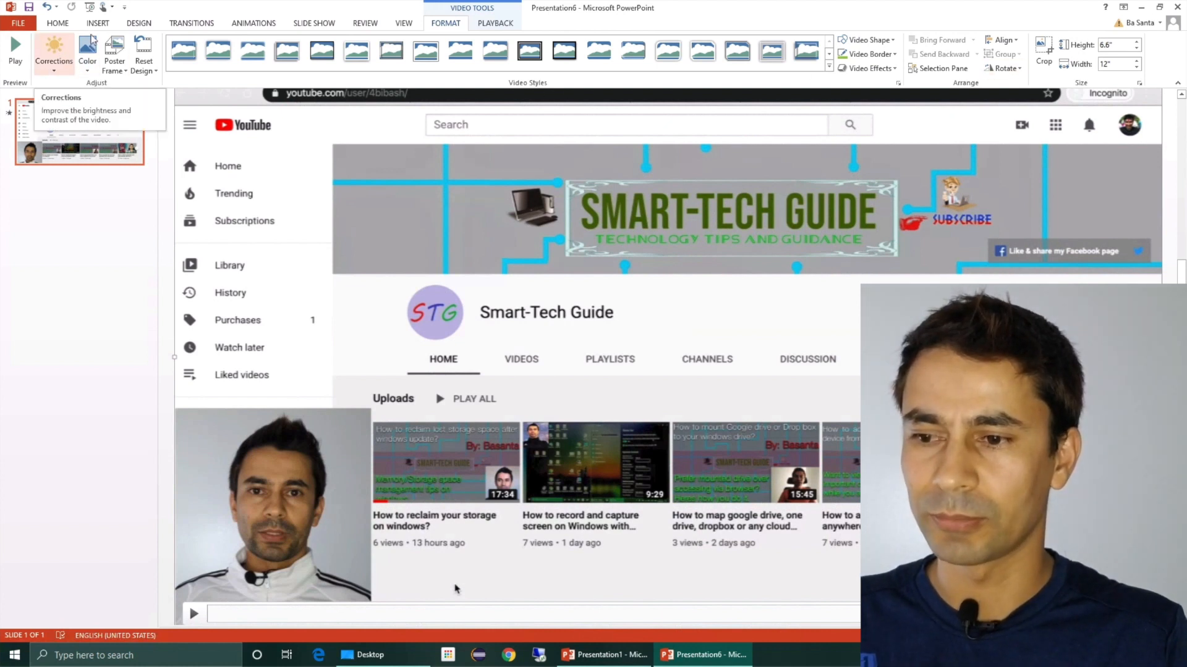
pyautogui.click(141, 27)
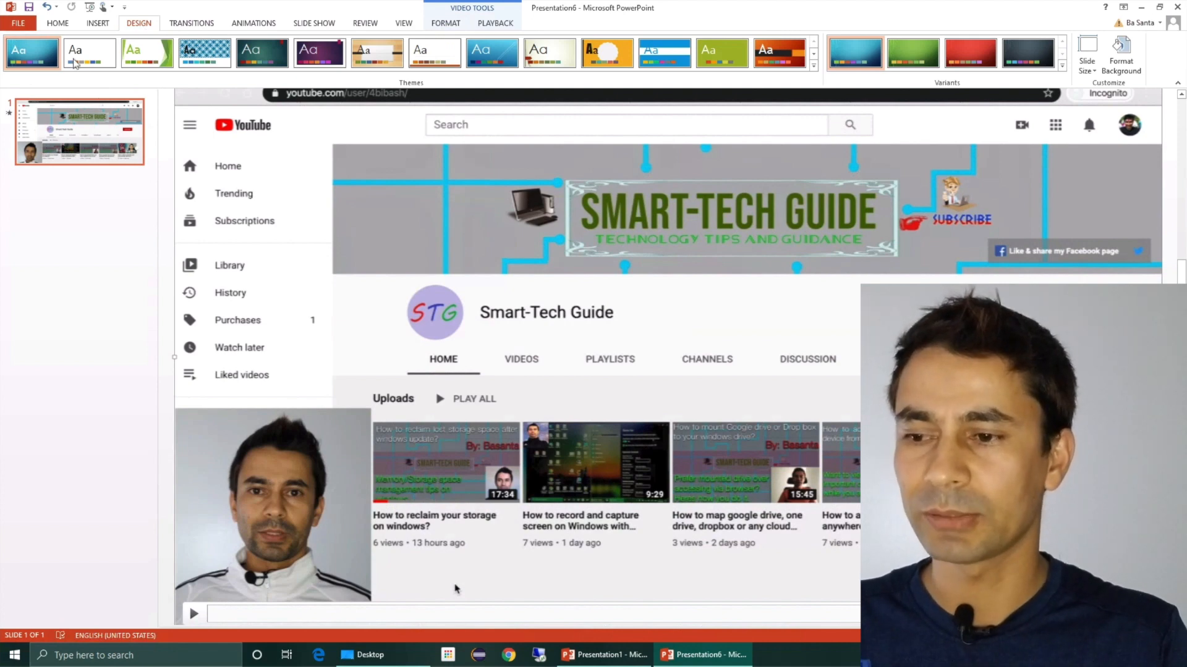
pyautogui.click(21, 24)
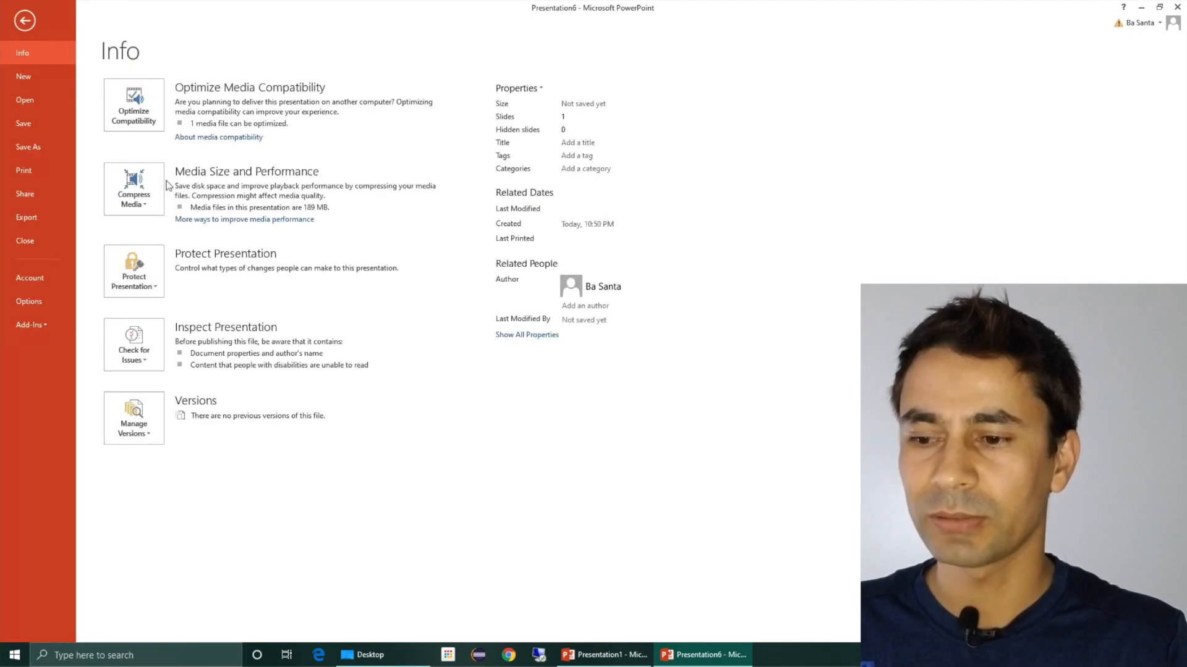
pyautogui.click(44, 147)
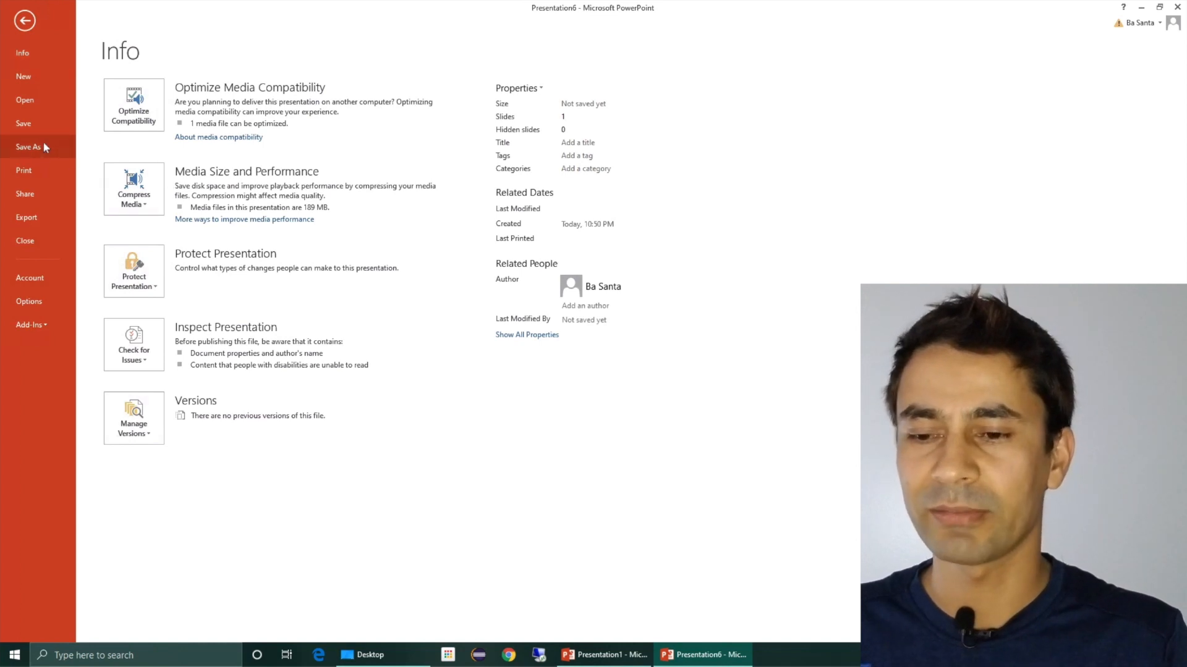
pyautogui.click(191, 136)
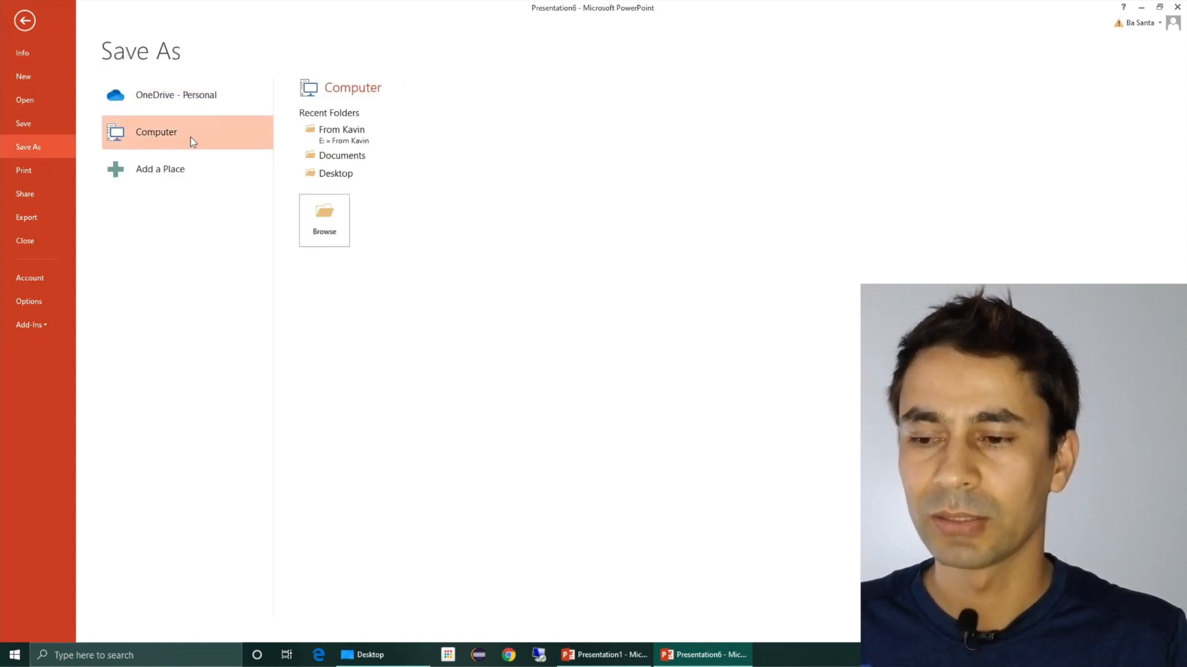
pyautogui.click(329, 225)
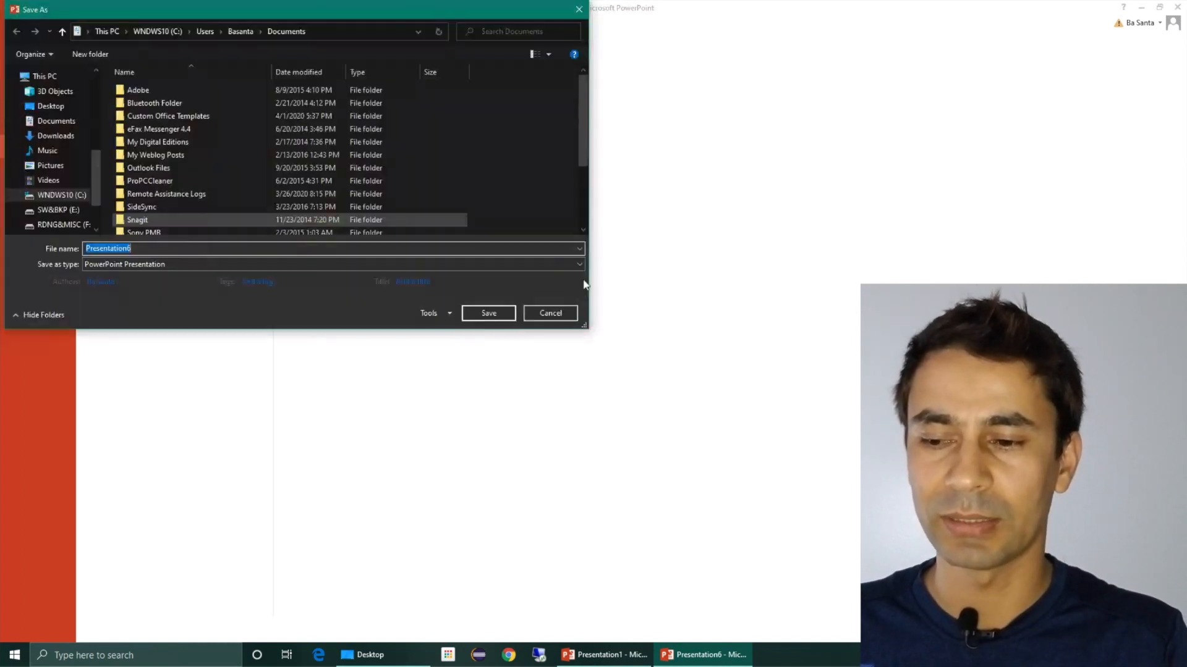
pyautogui.click(529, 264)
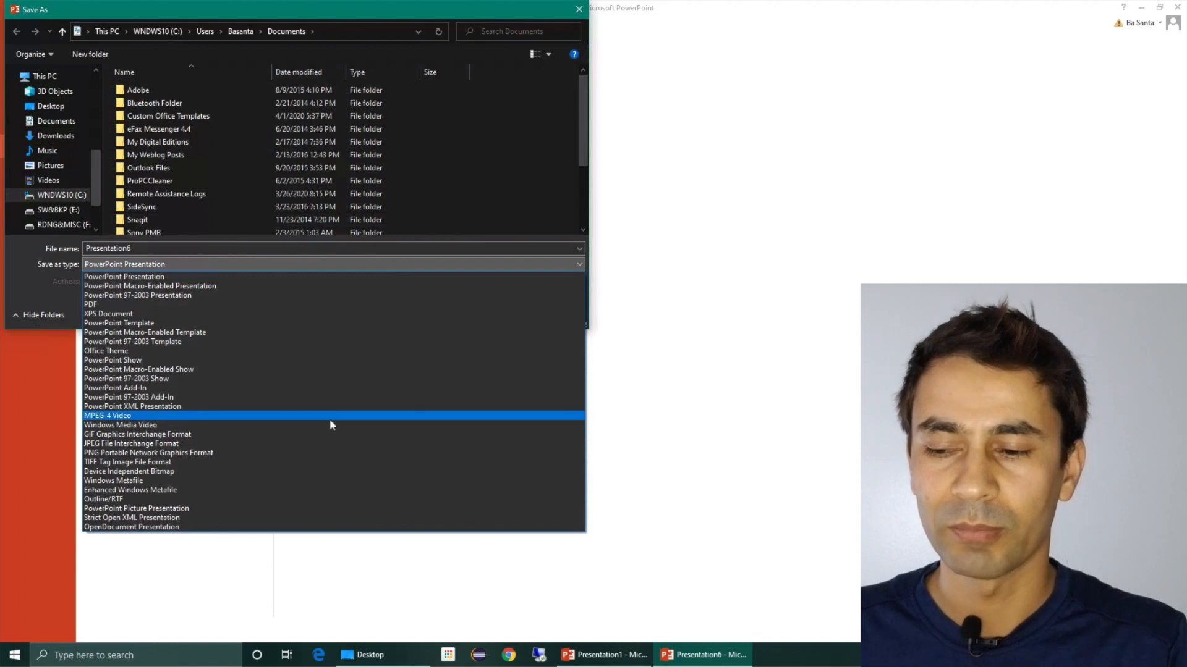
pyautogui.click(559, 231)
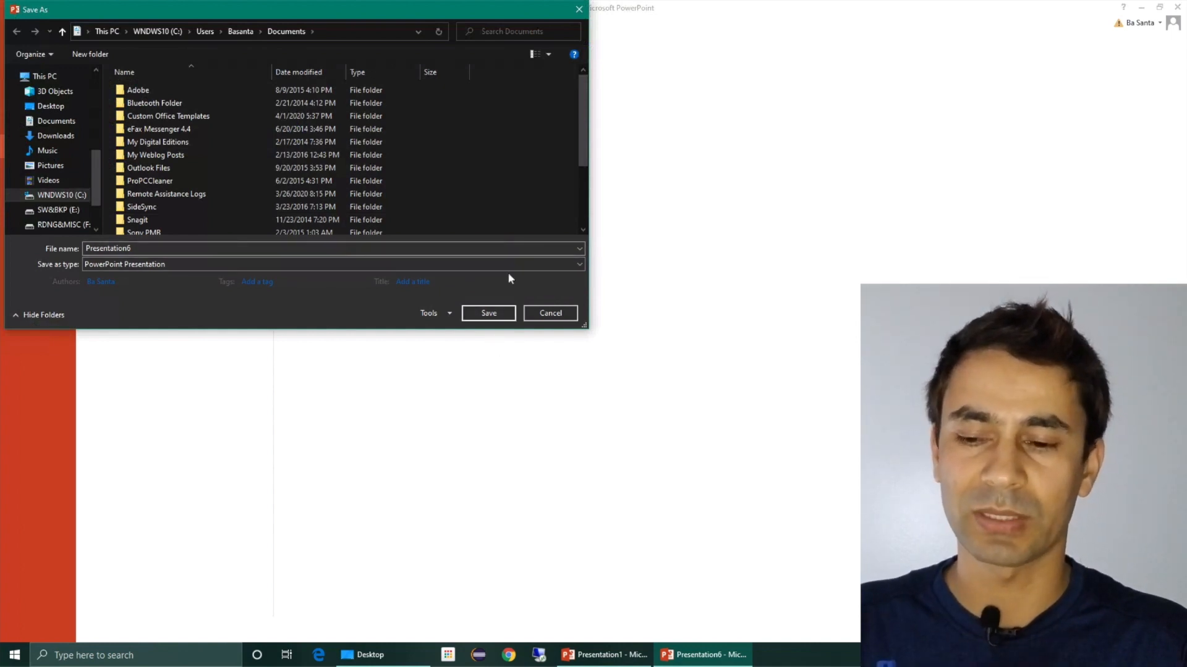
pyautogui.click(563, 315)
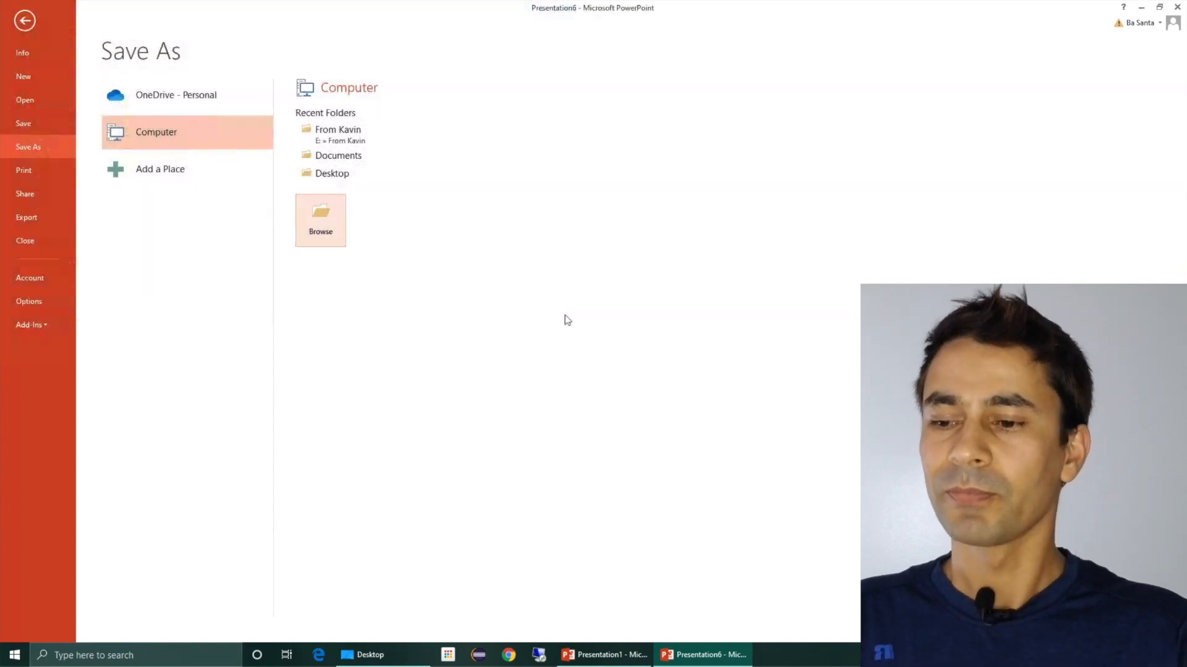
# Open the video export settings, keep Presentation Quality, and choose Don't Use Recorded Timings and Narrations.
pyautogui.click(32, 219)
pyautogui.click(194, 131)
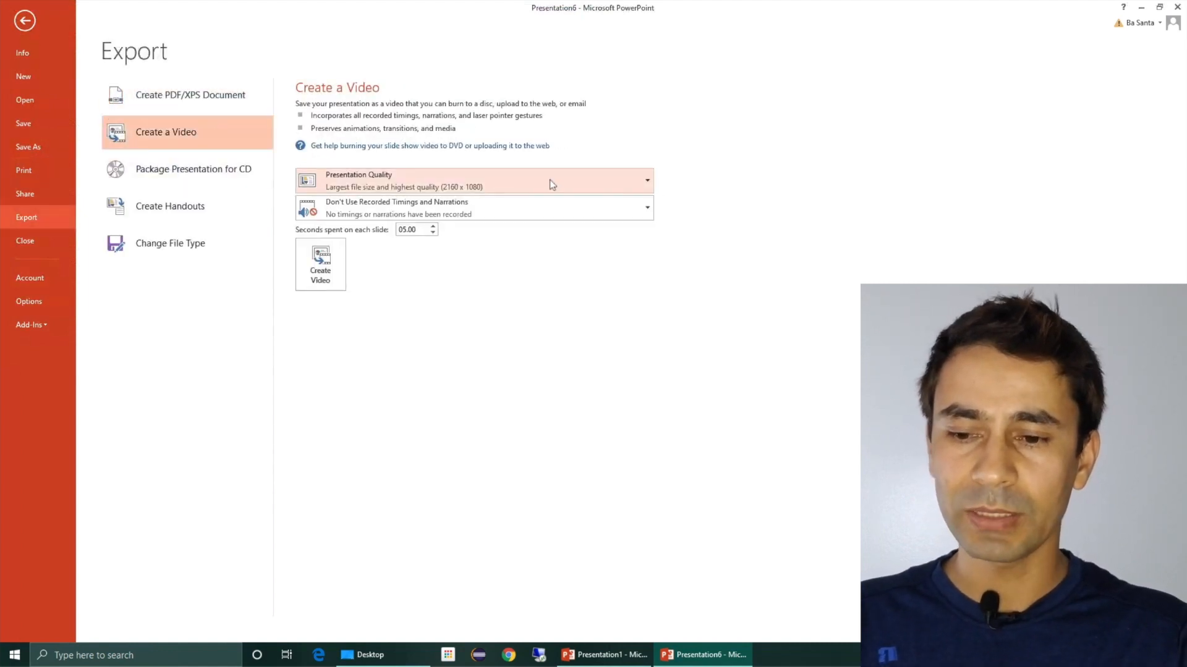
pyautogui.click(567, 180)
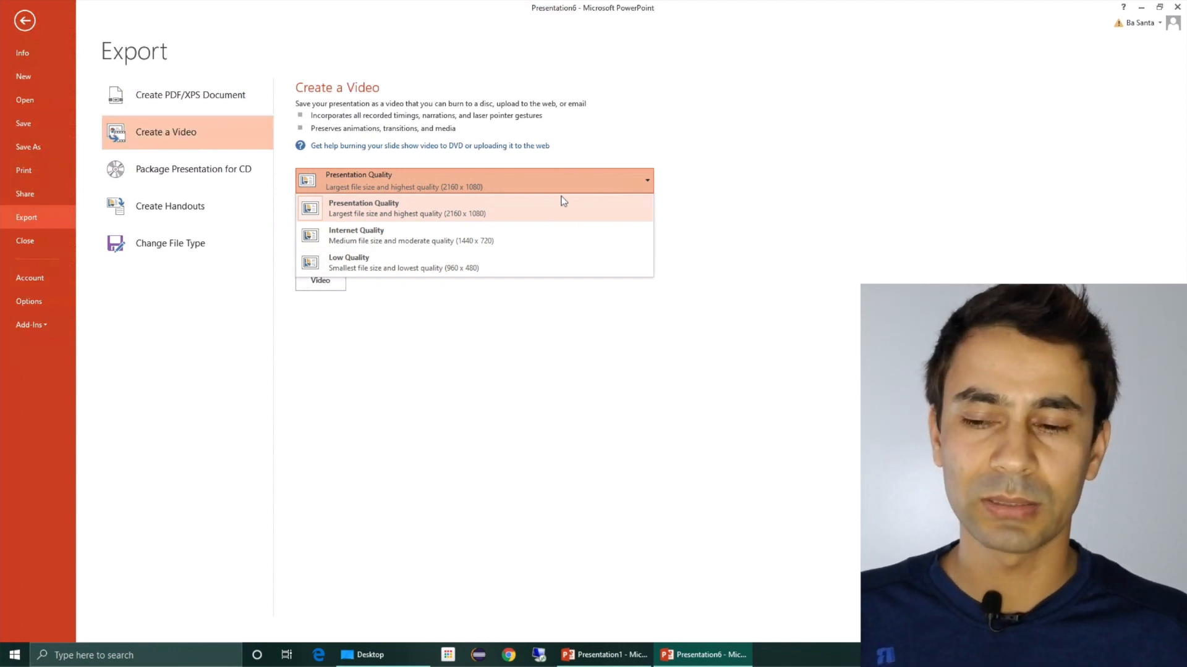
pyautogui.click(728, 191)
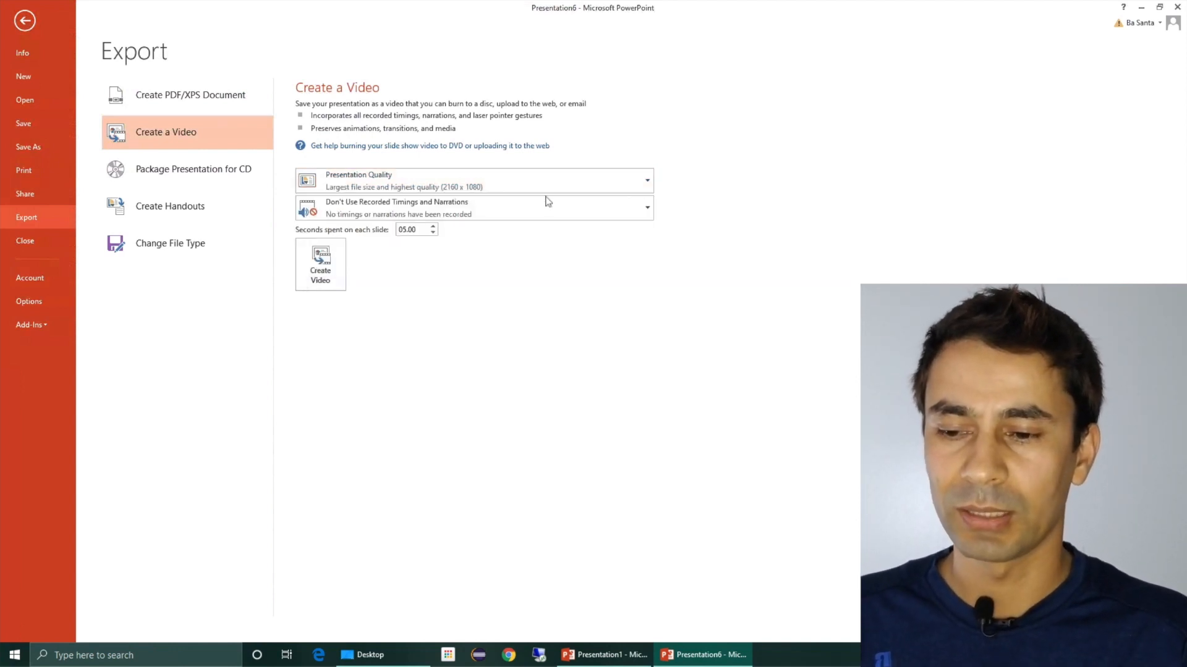
pyautogui.click(458, 209)
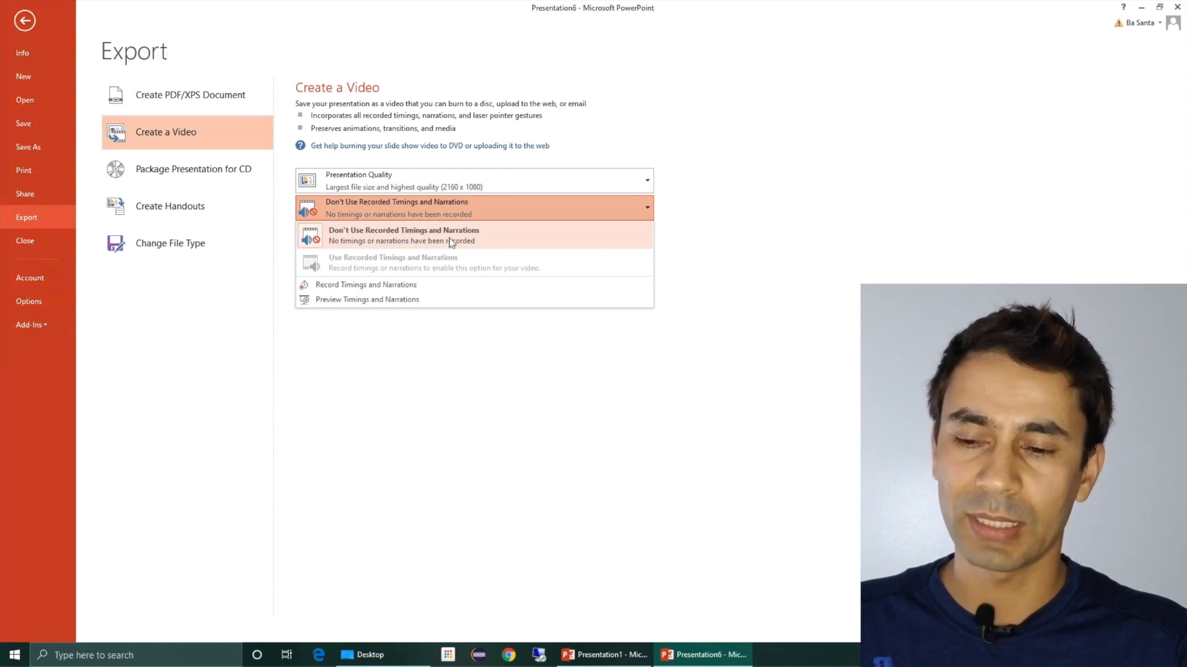
pyautogui.click(449, 238)
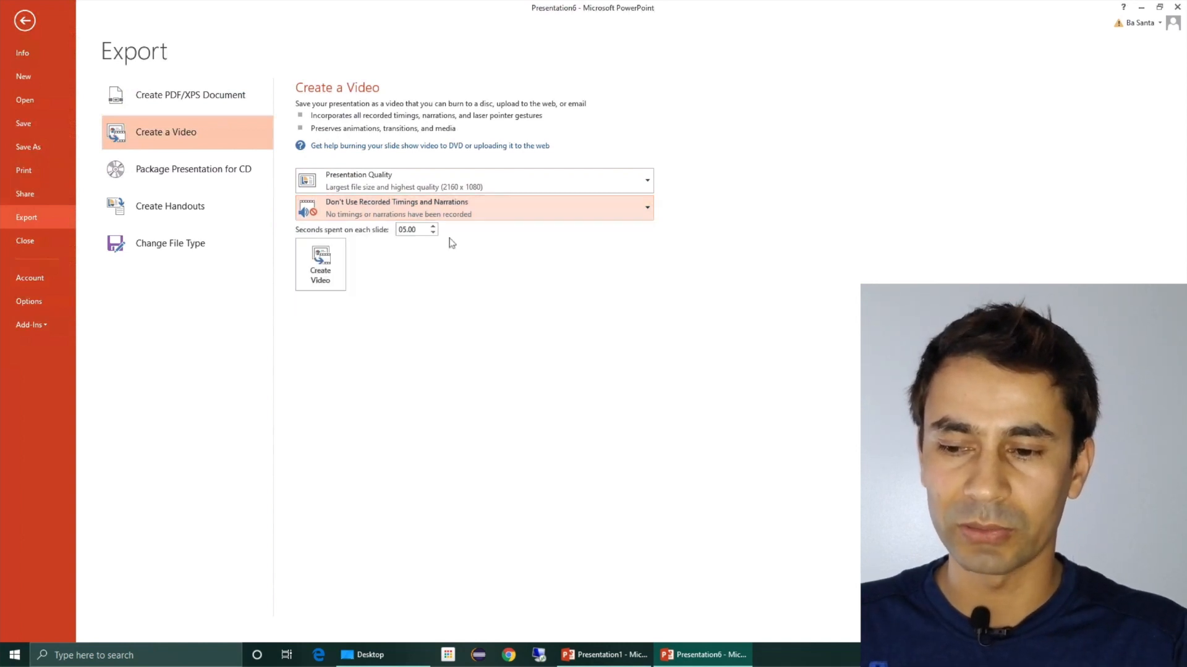
# Set the seconds spent on each slide to 00.00 for the exported video and return to the slide.
pyautogui.doubleClick(409, 230)
pyautogui.click(409, 230)
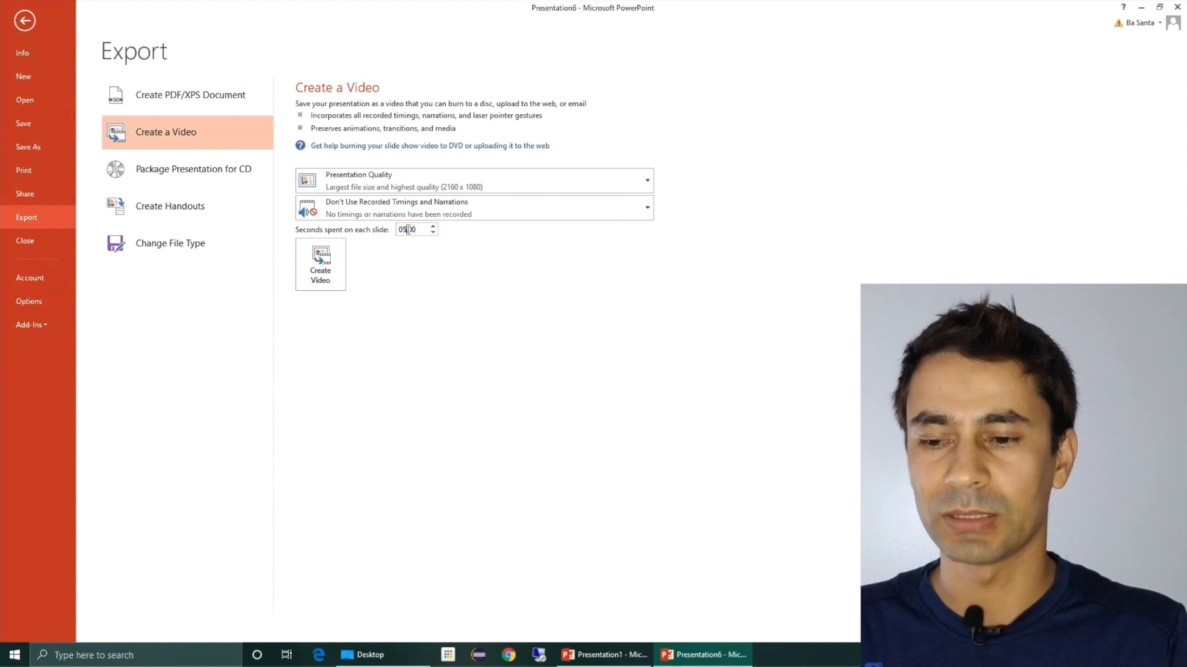
pyautogui.press('BackSpace')
pyautogui.write('00')
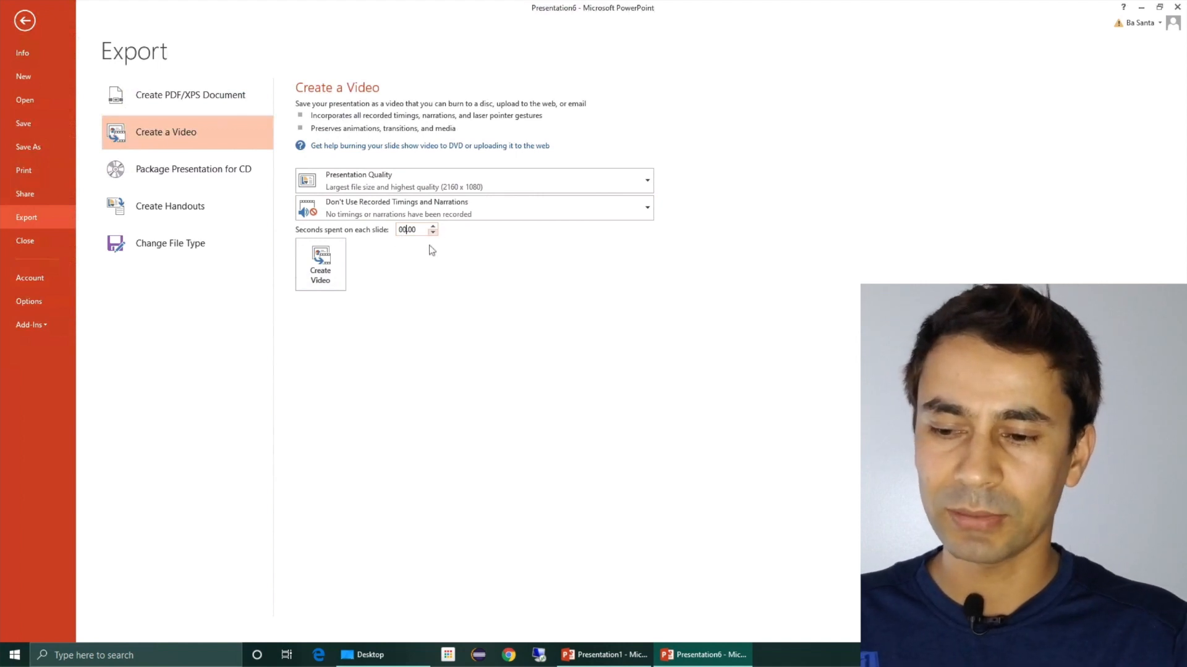
pyautogui.click(25, 20)
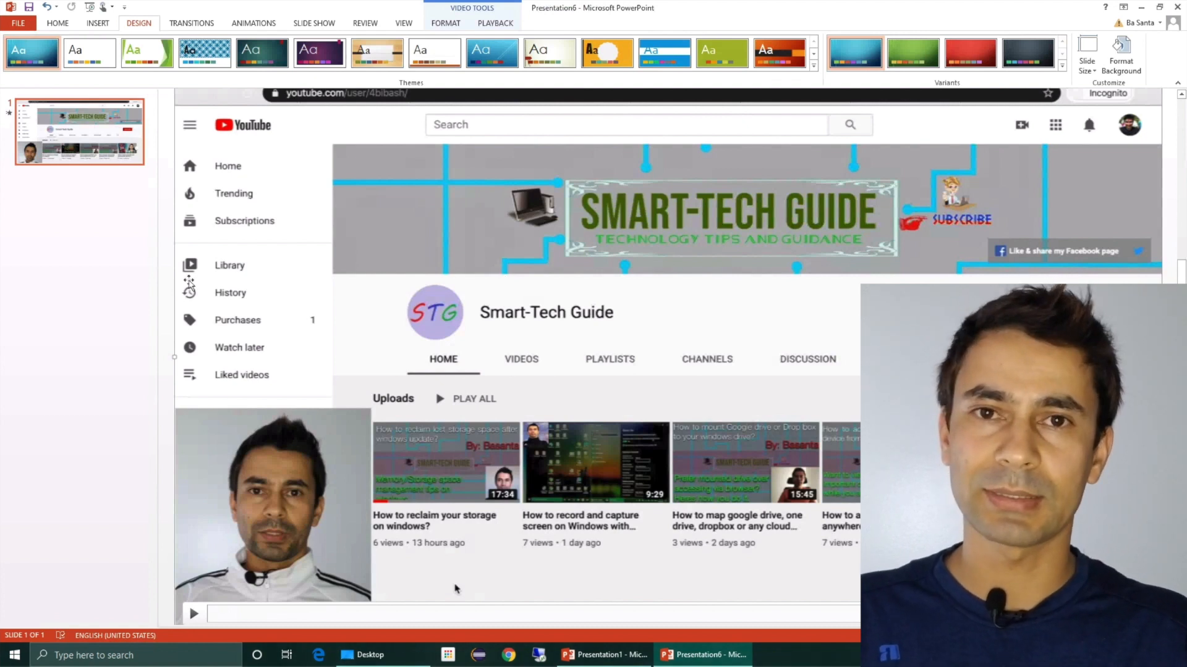
# Add a new slide after the video slide and go back to the first slide.
pyautogui.click(106, 237)
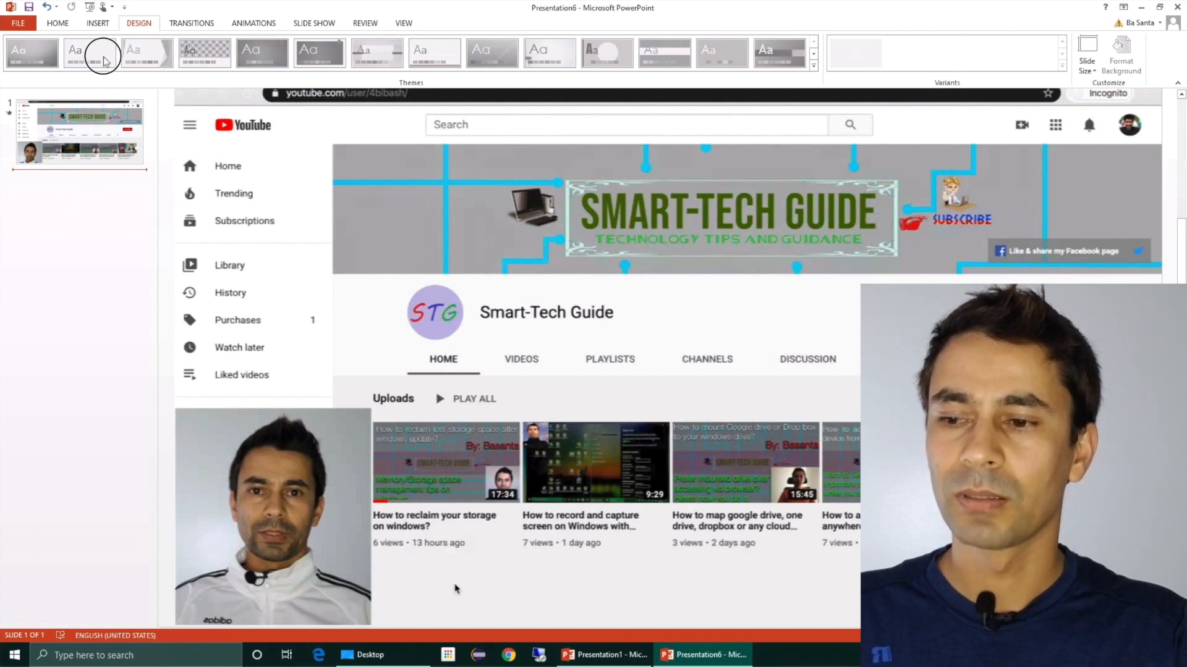
pyautogui.rightClick(77, 197)
pyautogui.click(102, 236)
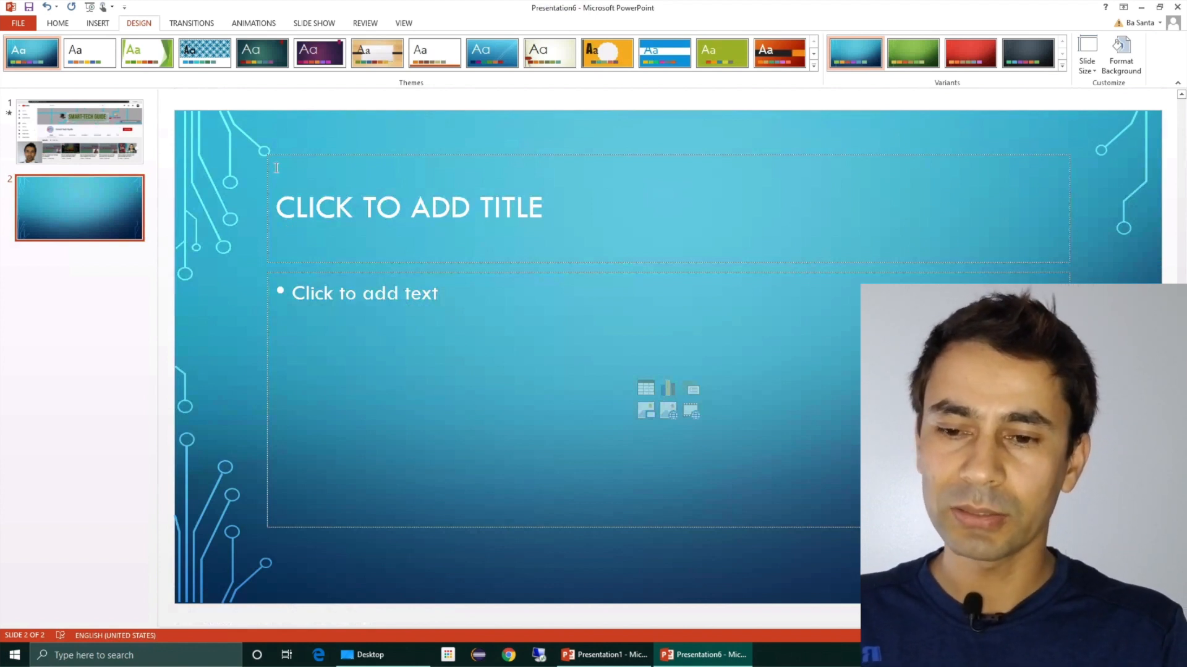
pyautogui.click(98, 164)
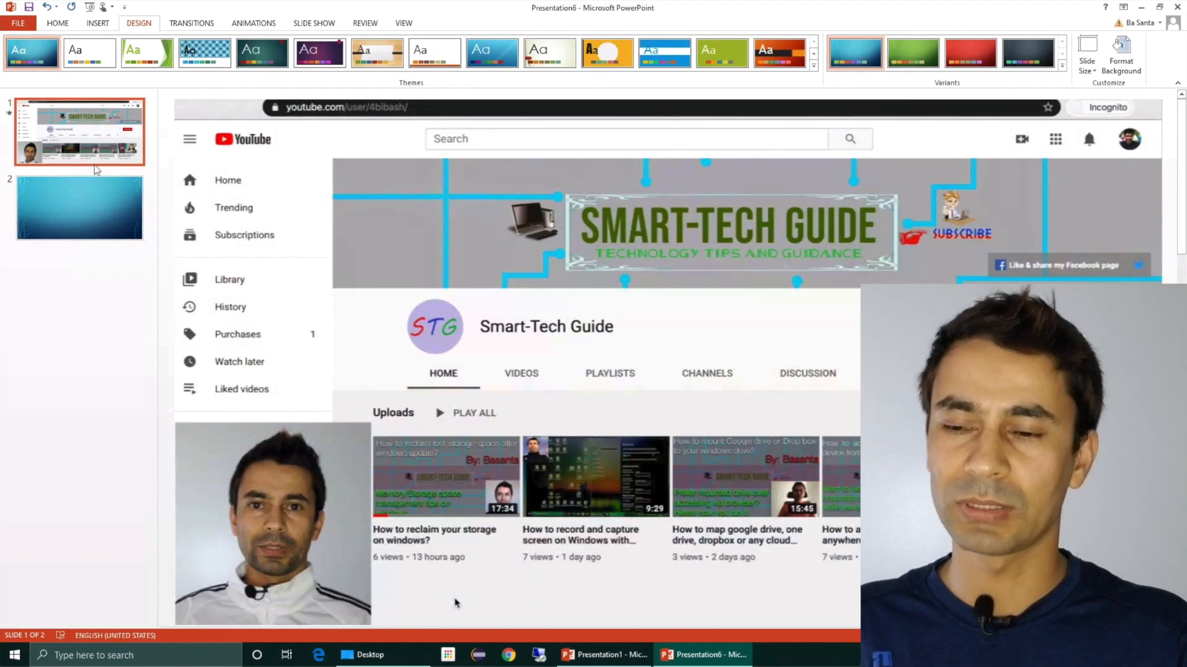
pyautogui.click(254, 23)
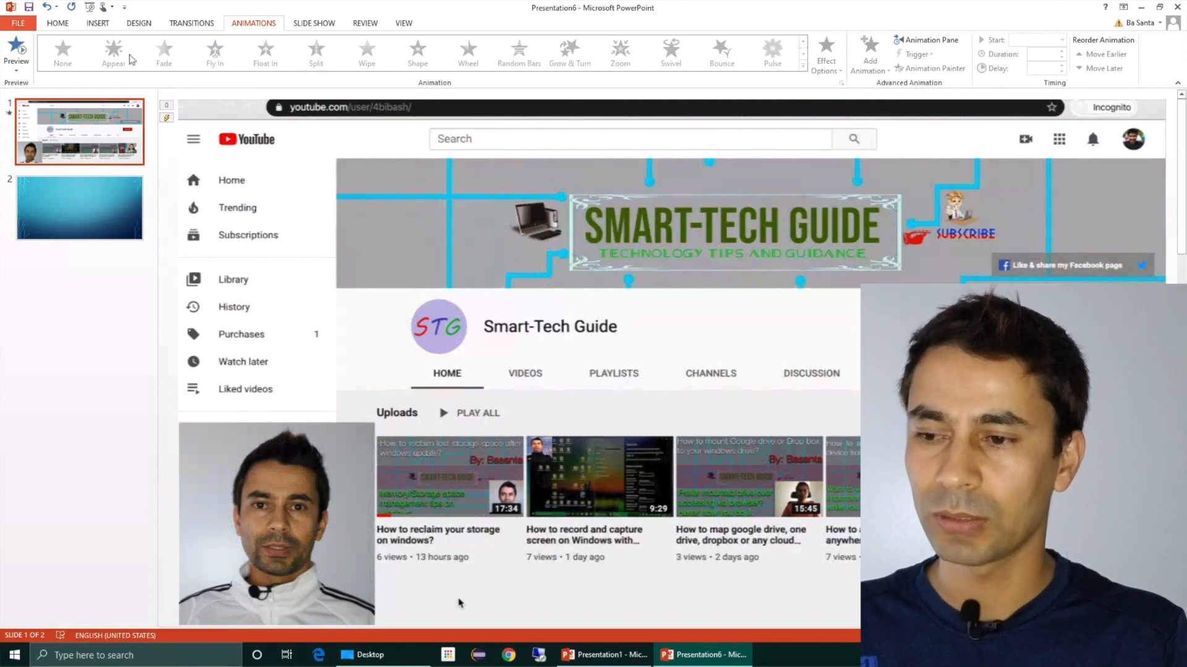
# Configure the video export with Presentation Quality (2160 x 1080) and Don't Use Recorded Timings and Narrations.
pyautogui.click(20, 24)
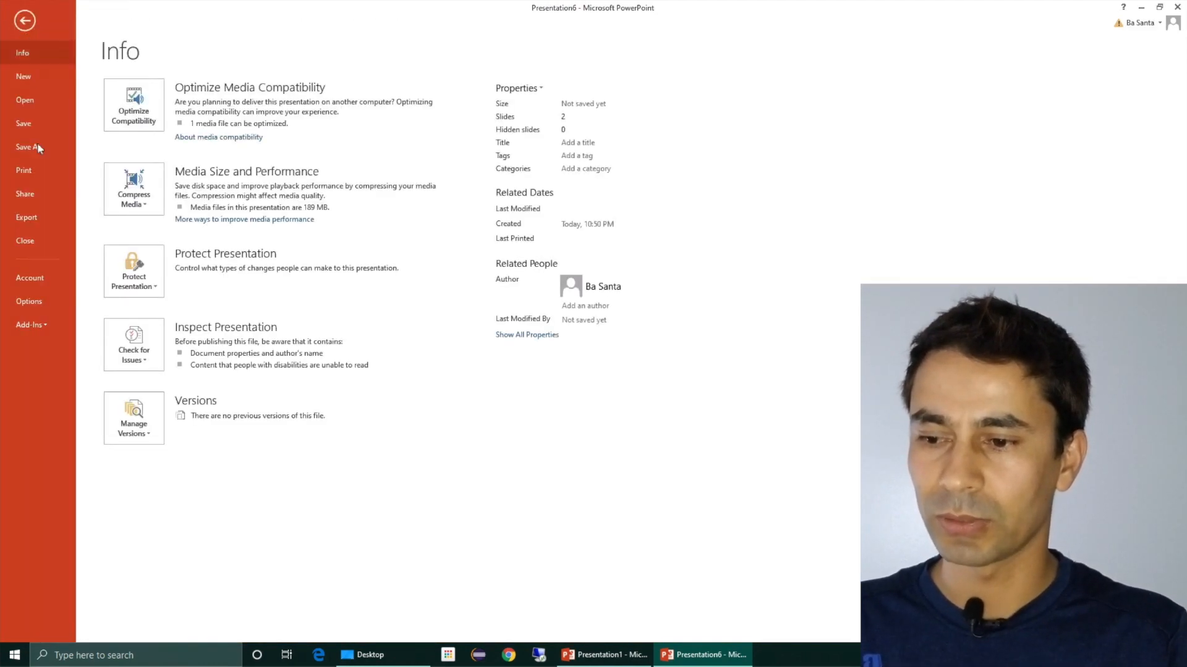
pyautogui.click(27, 219)
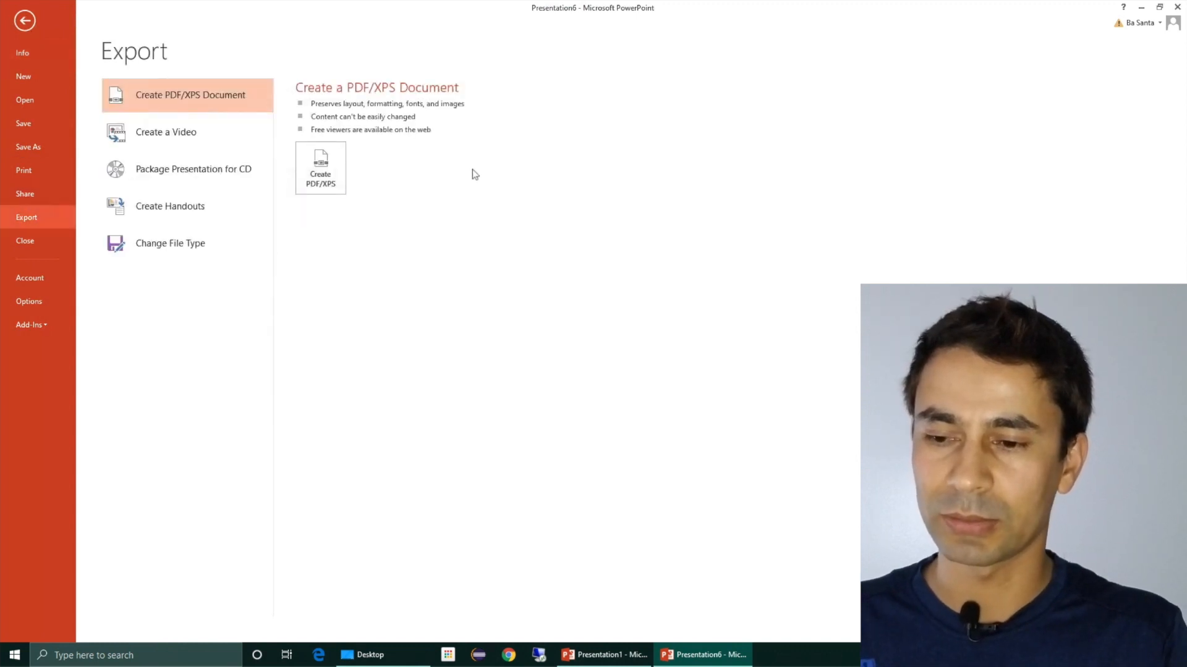
pyautogui.click(218, 145)
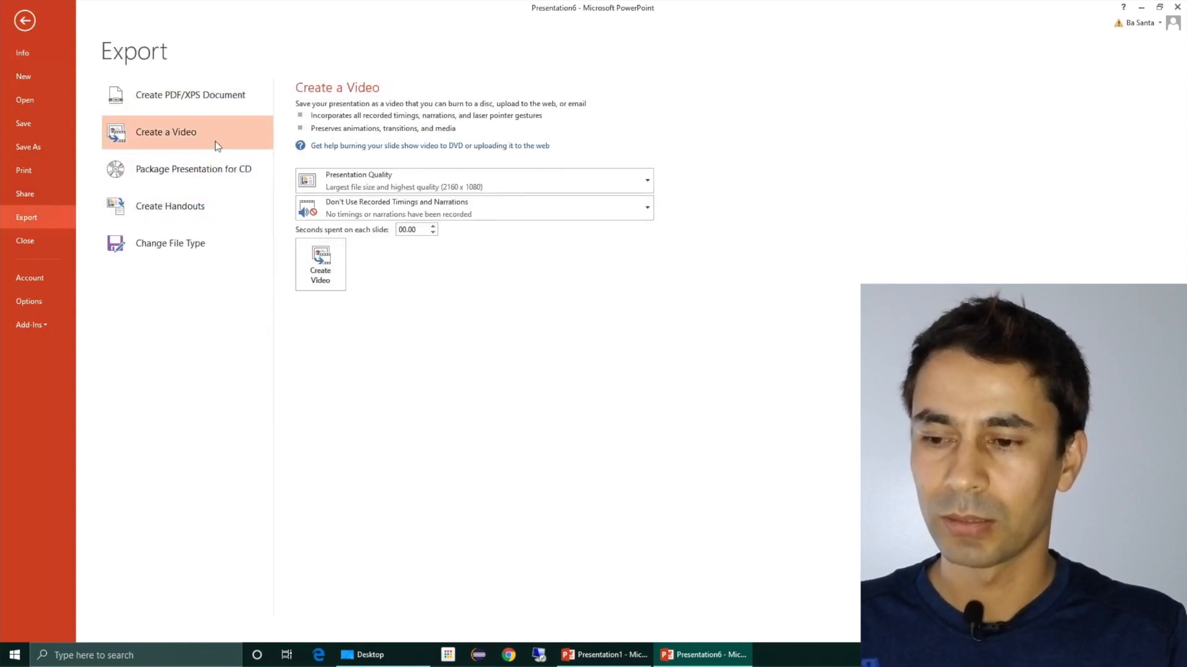
pyautogui.click(444, 187)
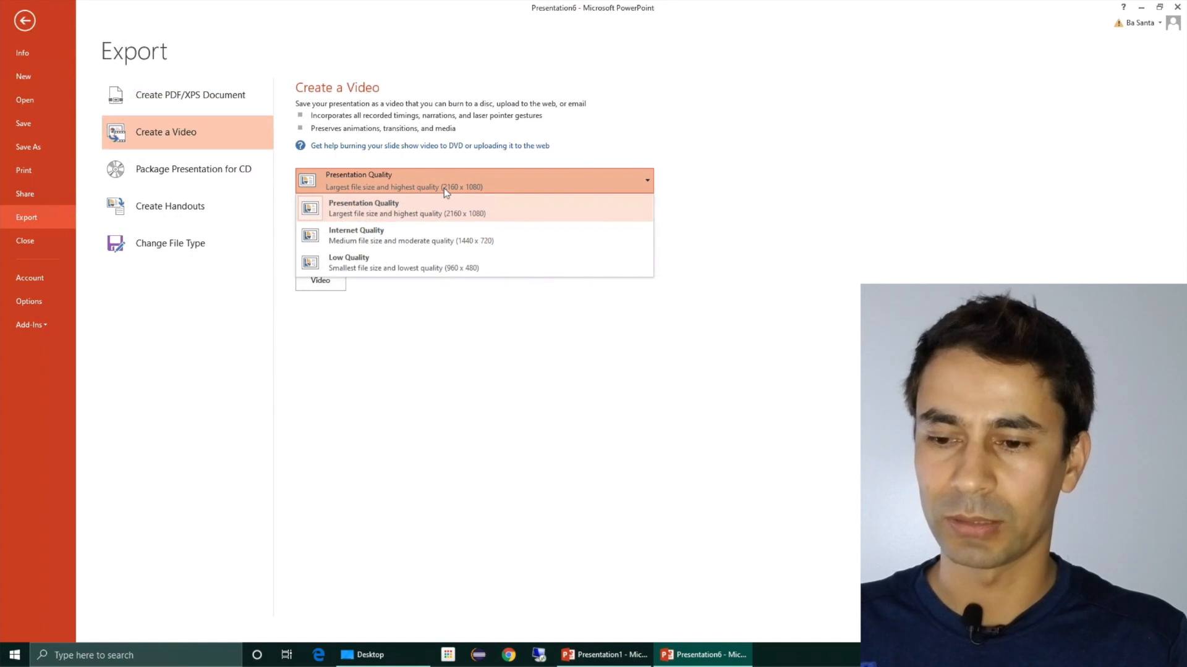
pyautogui.click(499, 201)
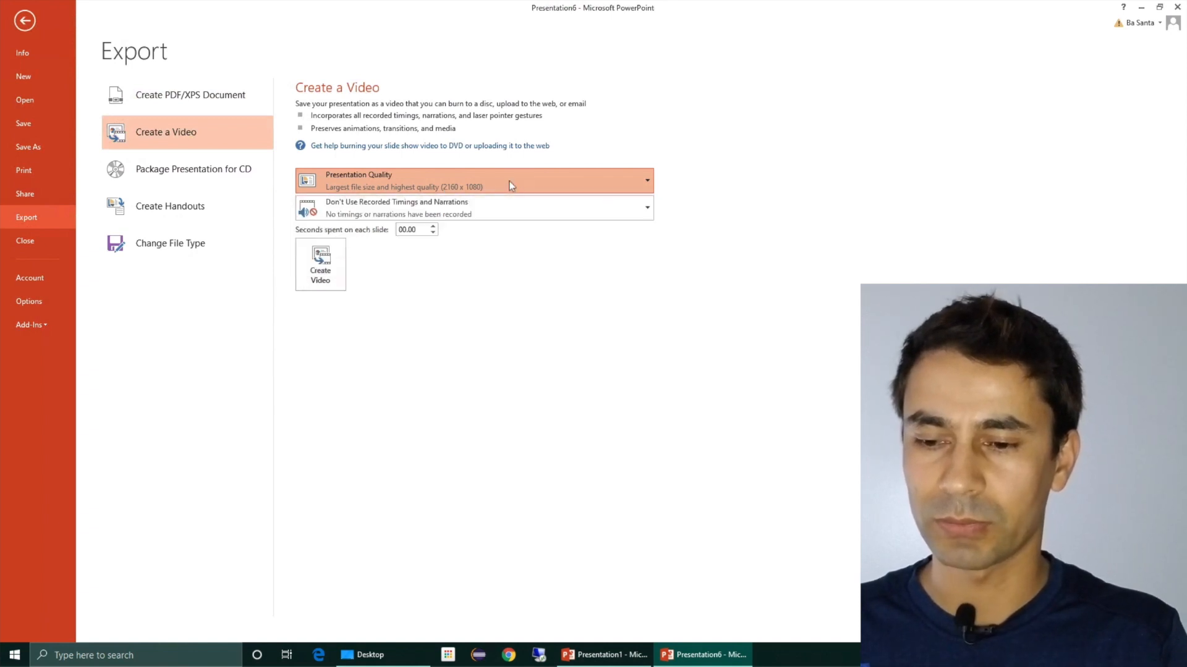
pyautogui.click(439, 210)
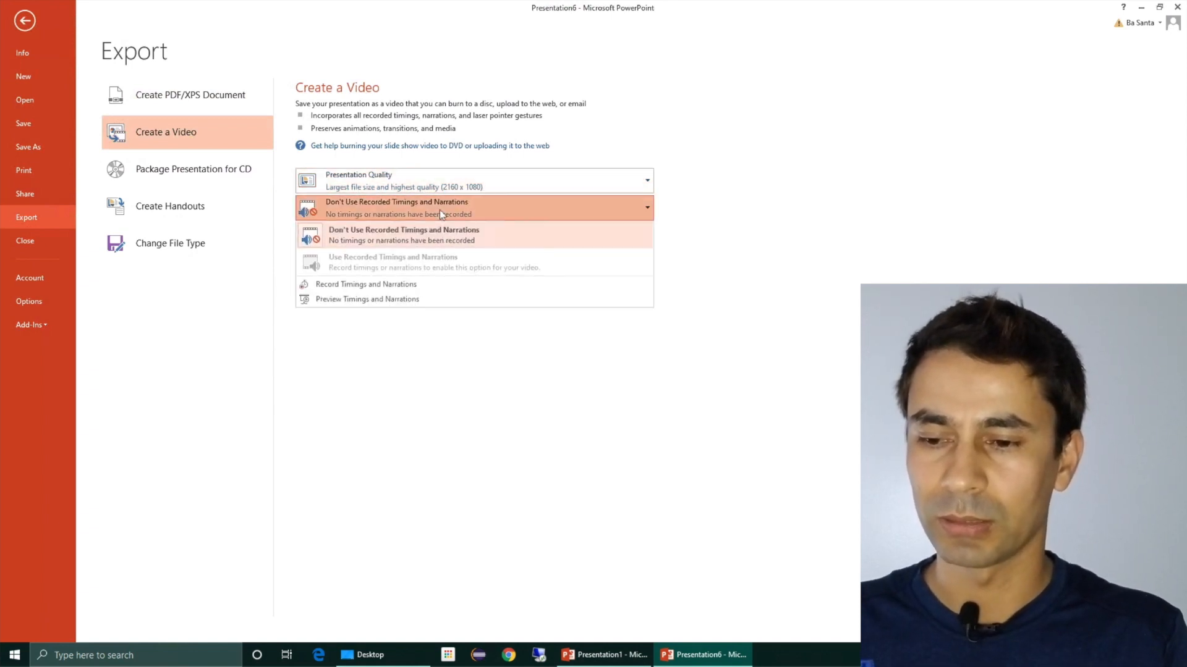
pyautogui.click(413, 236)
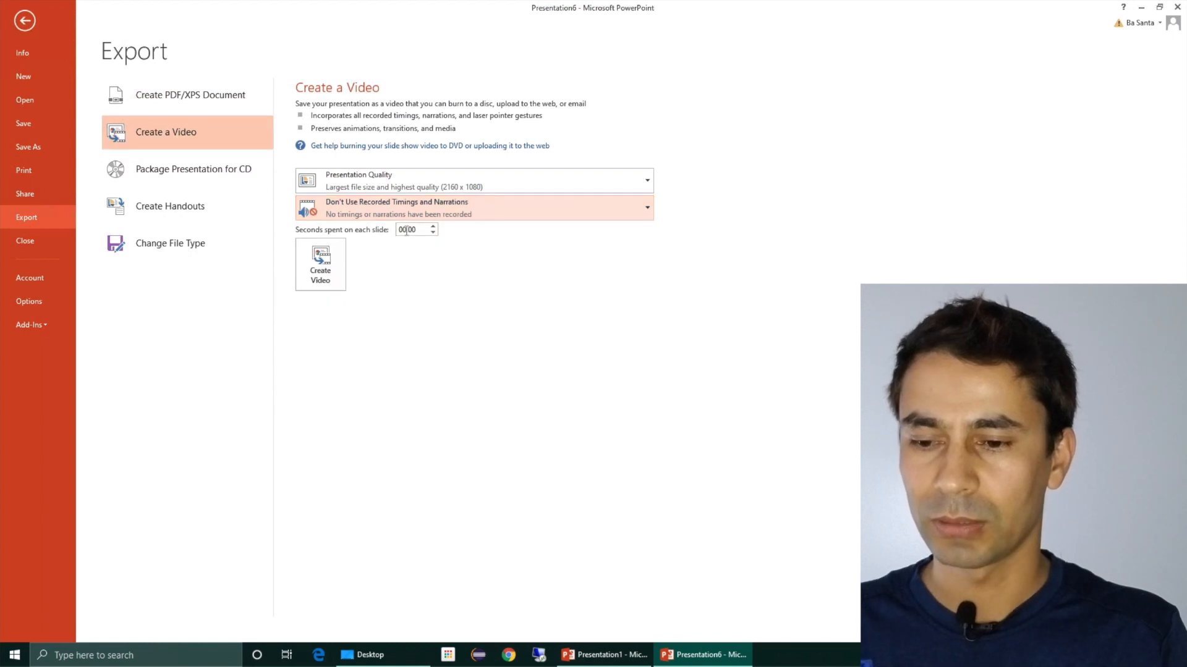
# Create the video and save it to the Desktop as Presentation6 in MPEG-4 Video format.
pyautogui.click(326, 267)
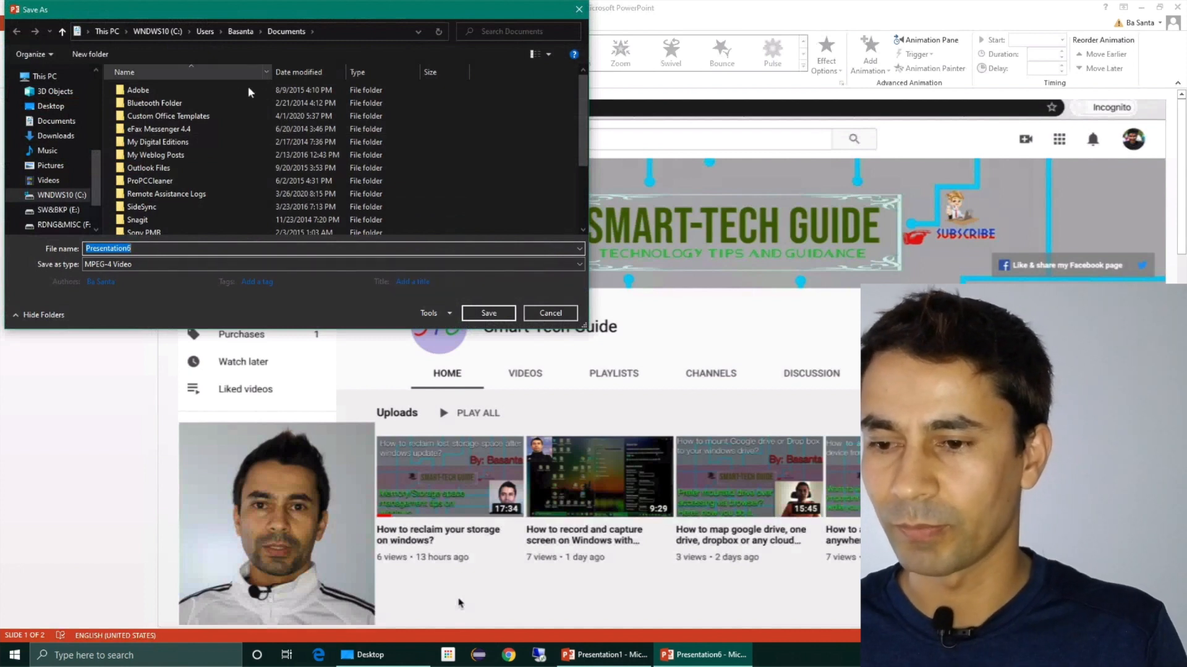
pyautogui.click(51, 106)
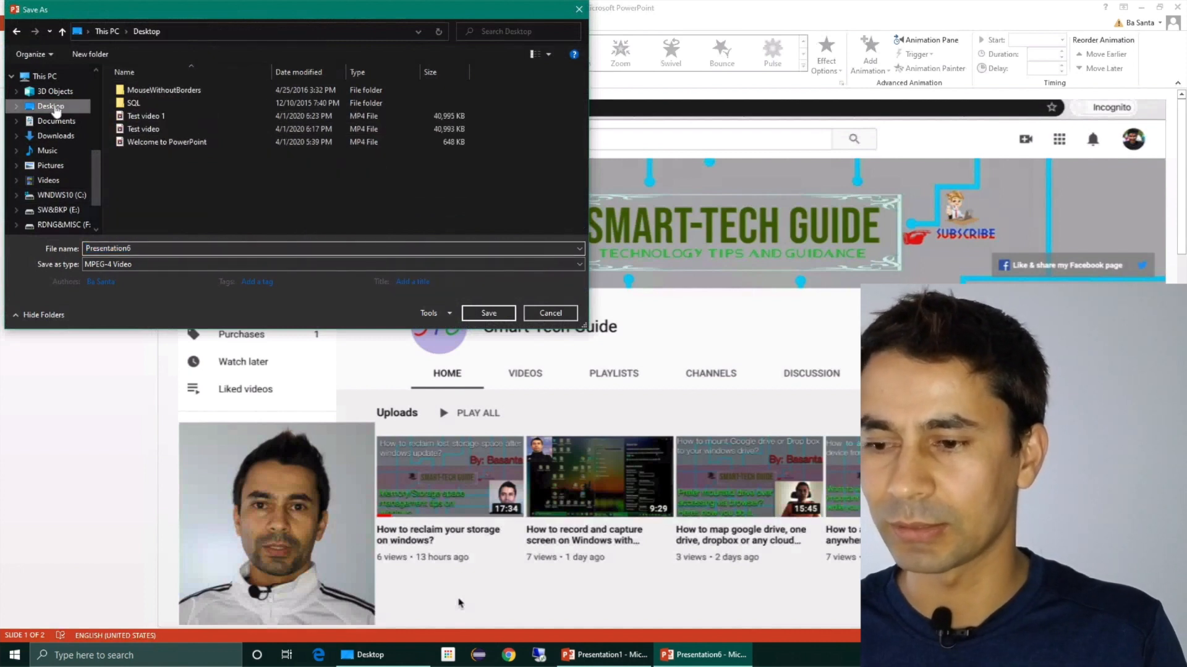
pyautogui.doubleClick(148, 248)
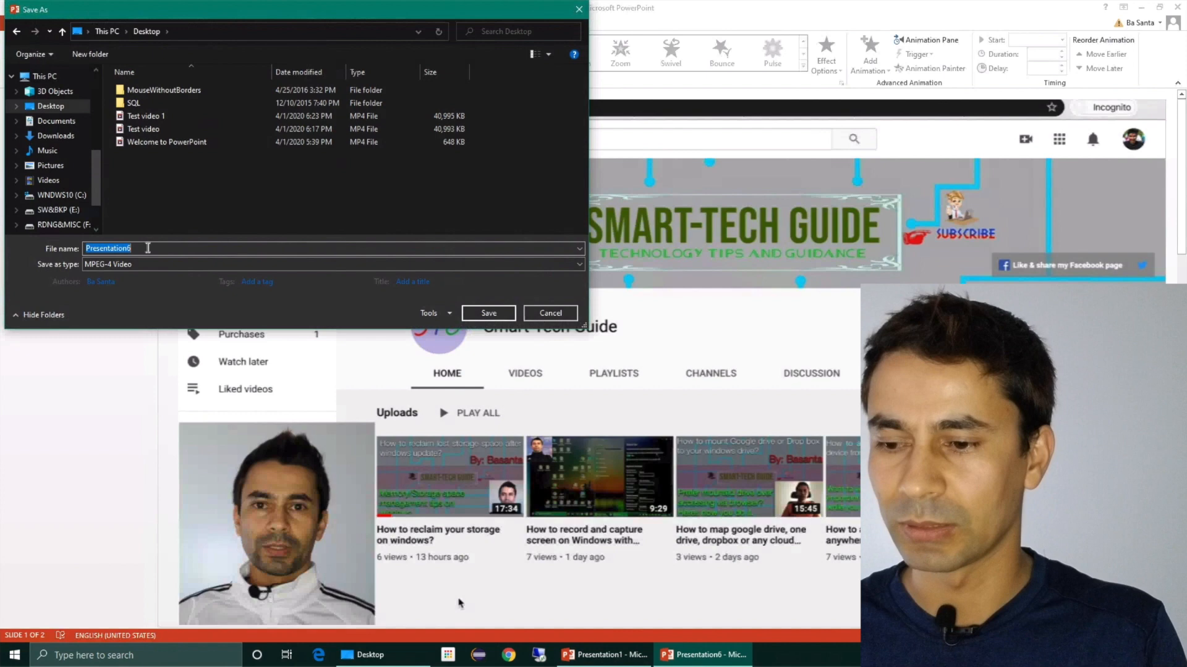
pyautogui.click(494, 317)
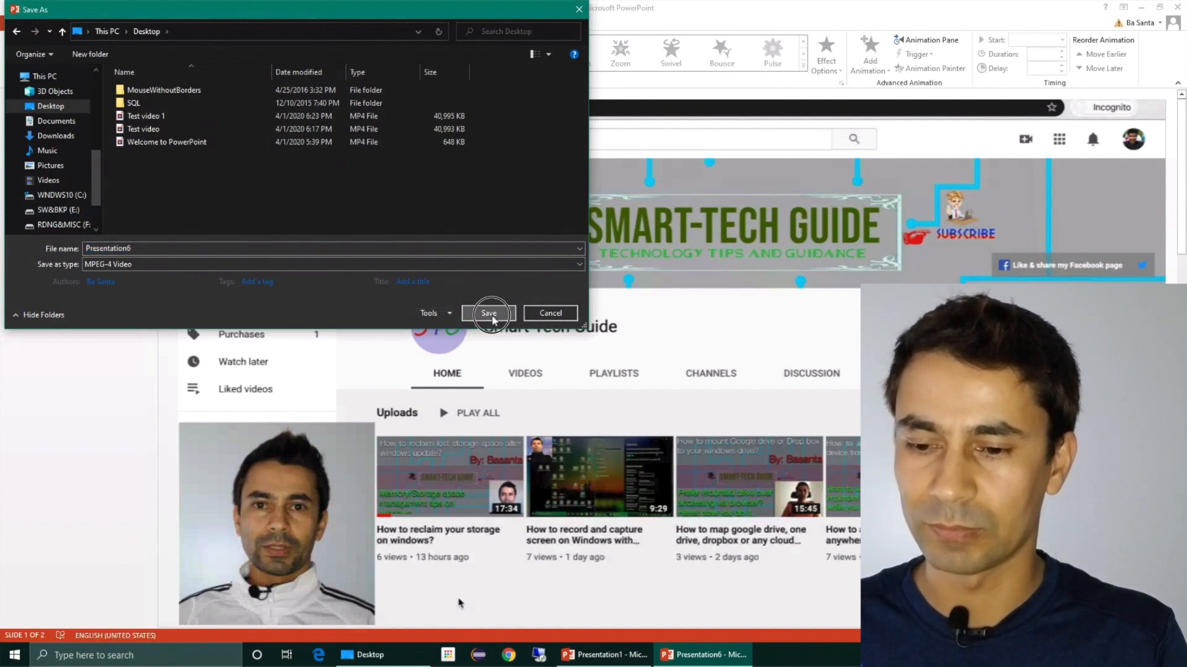